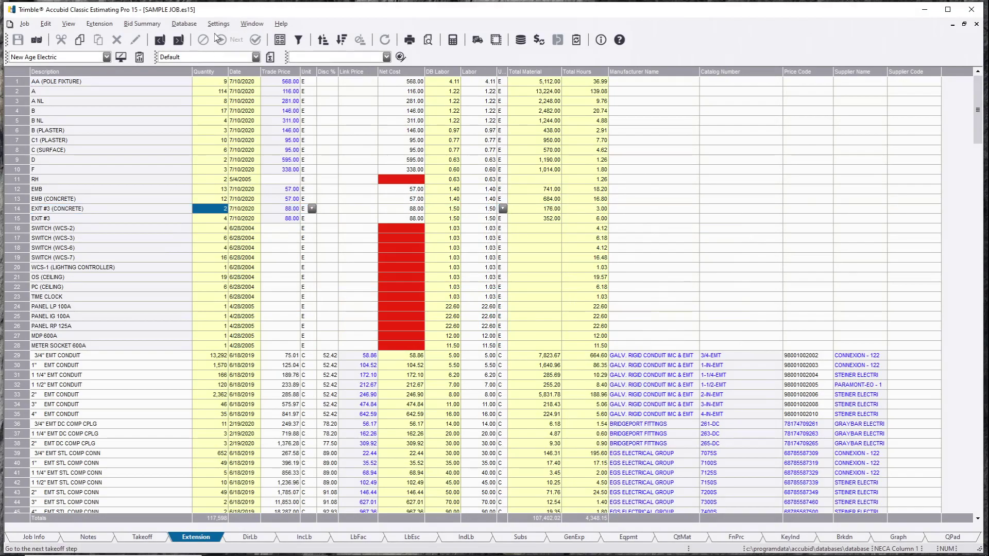
# In Settings > Options, on the Auto Save / Backup tab, enable 'Save automatically after every LiveCount takeoff'.
pyautogui.click(216, 24)
pyautogui.click(229, 123)
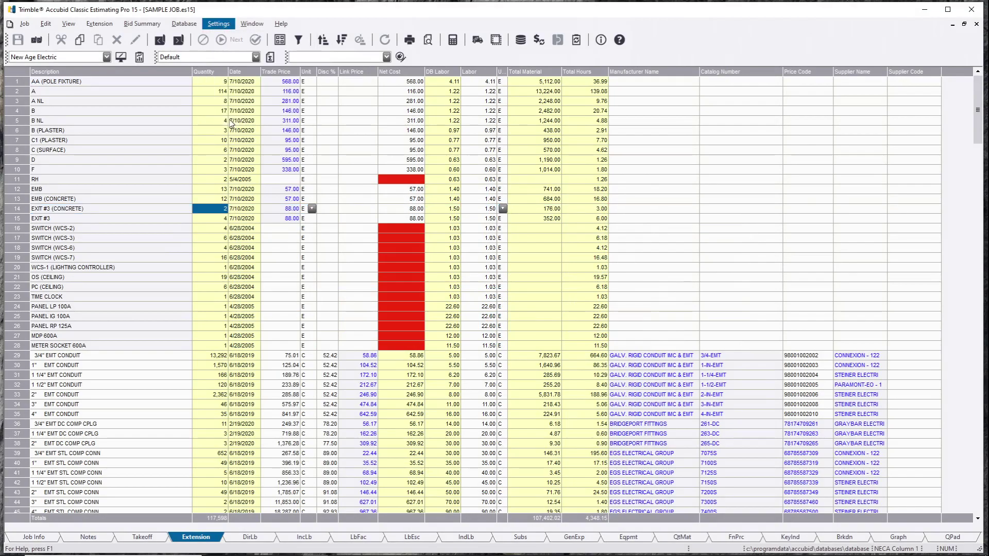
pyautogui.moveTo(484, 176); pyautogui.dragTo(315, 176)
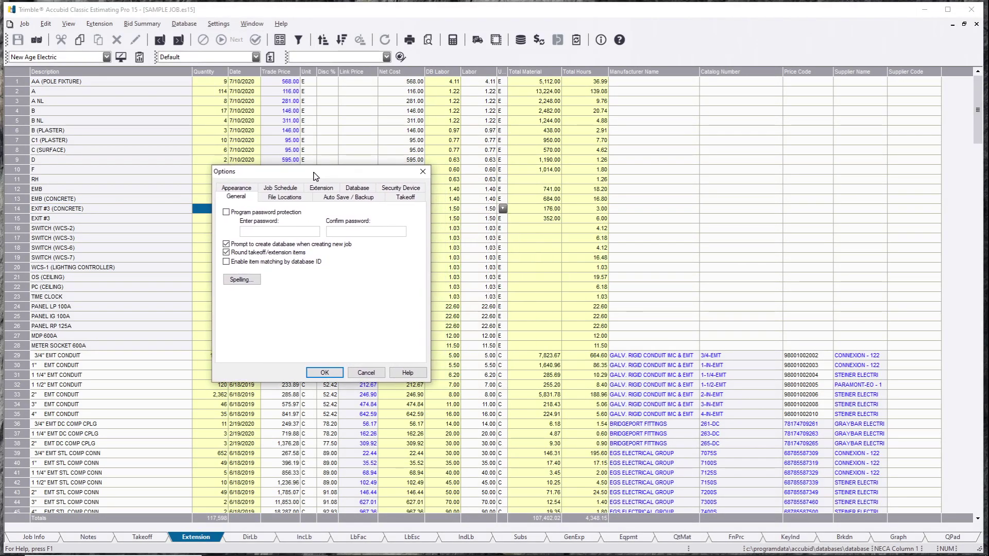
pyautogui.click(357, 199)
pyautogui.moveTo(336, 178); pyautogui.dragTo(296, 178)
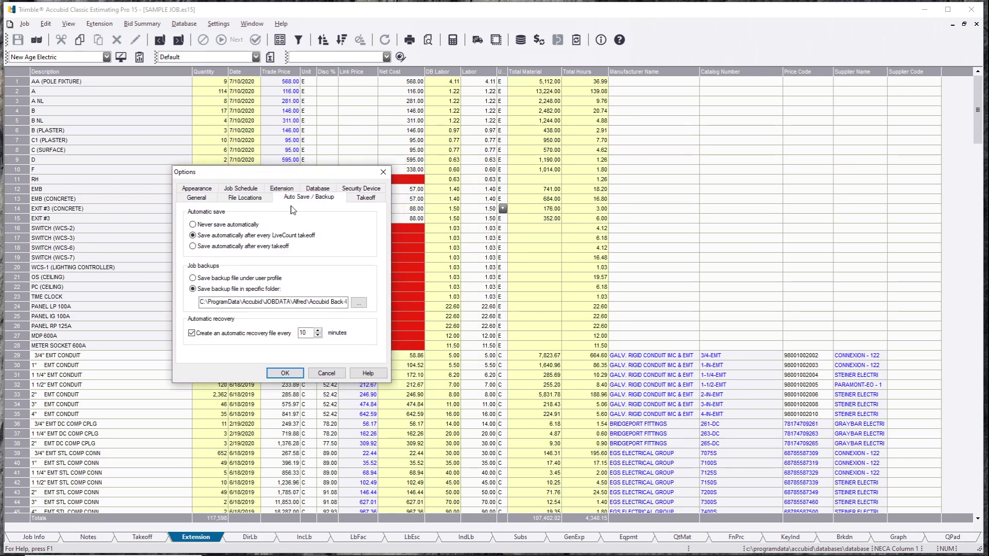
pyautogui.click(311, 236)
pyautogui.moveTo(345, 177); pyautogui.dragTo(334, 157)
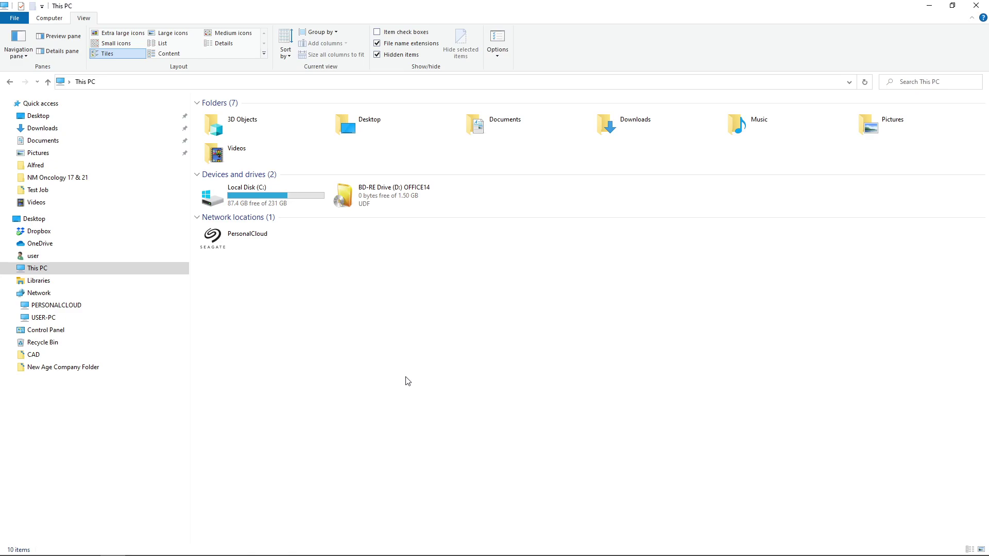
# Open the Local Disk (C:) drive from This PC.
pyautogui.click(295, 198)
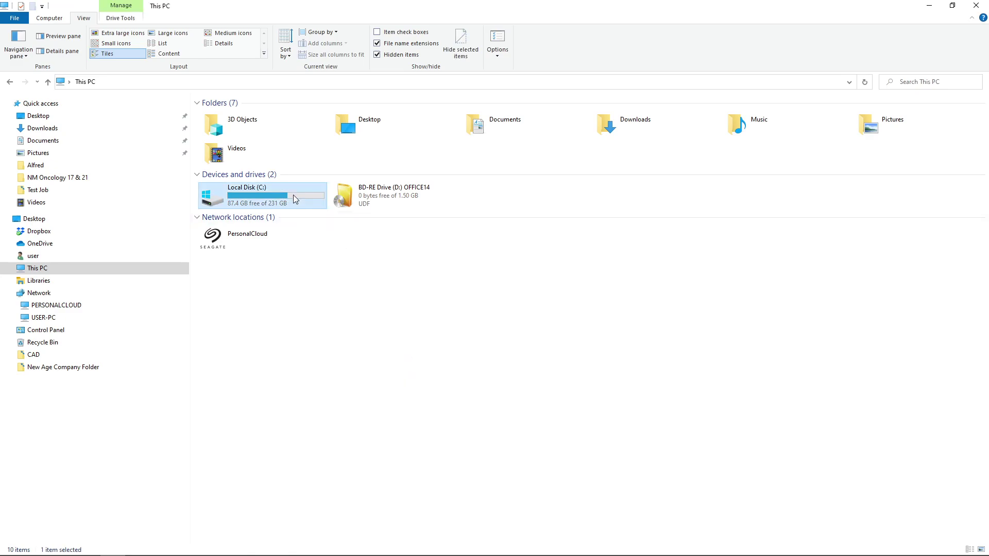
pyautogui.doubleClick(295, 199)
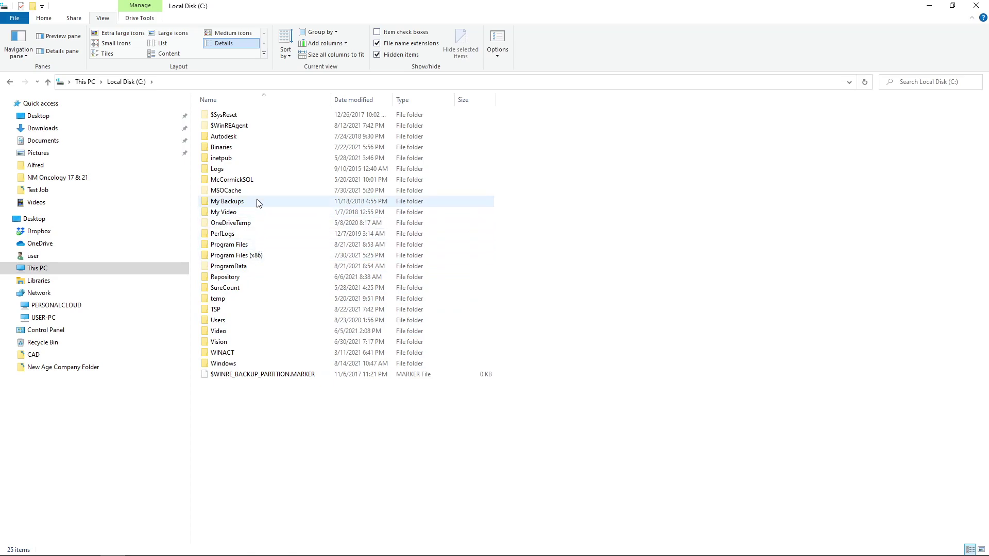
# Browse Users > Default > AppData > Roaming > Accubid > Accubid Pro 14 > Backups and find it empty.
pyautogui.doubleClick(233, 320)
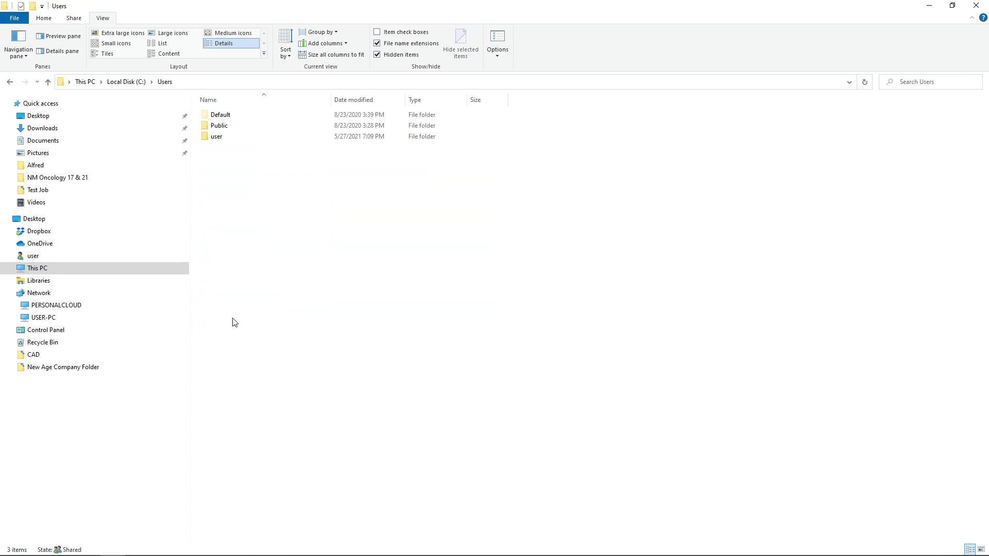
pyautogui.click(256, 119)
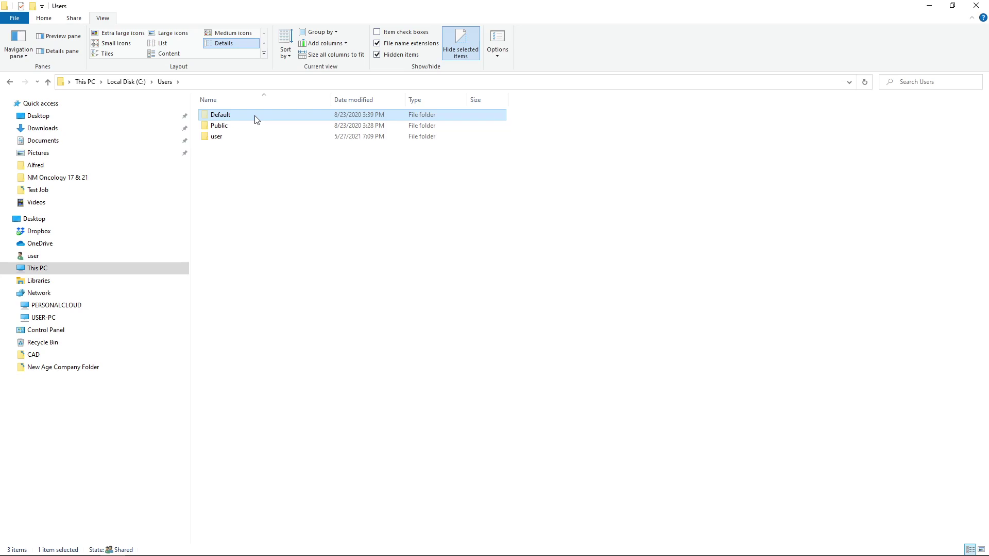
pyautogui.doubleClick(256, 120)
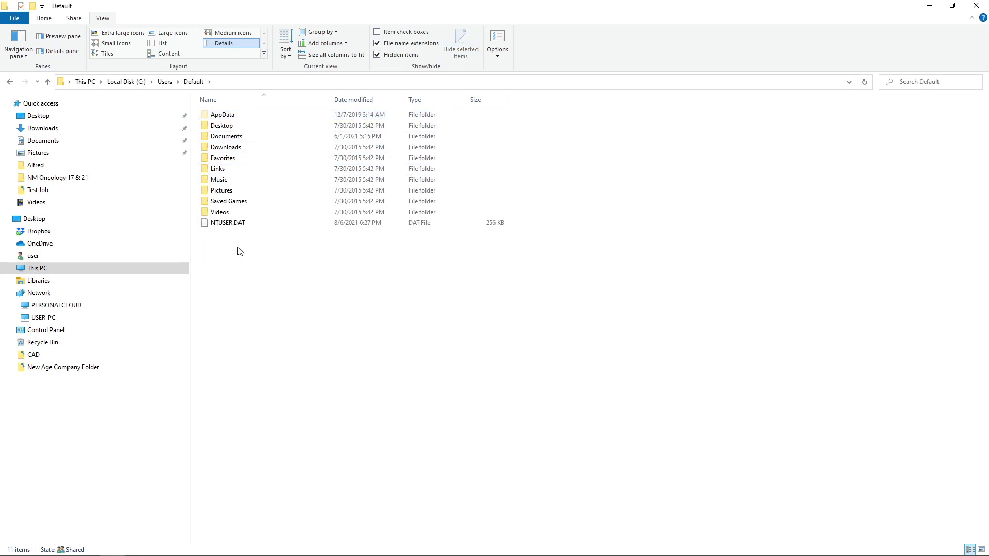
pyautogui.click(239, 115)
pyautogui.click(230, 146)
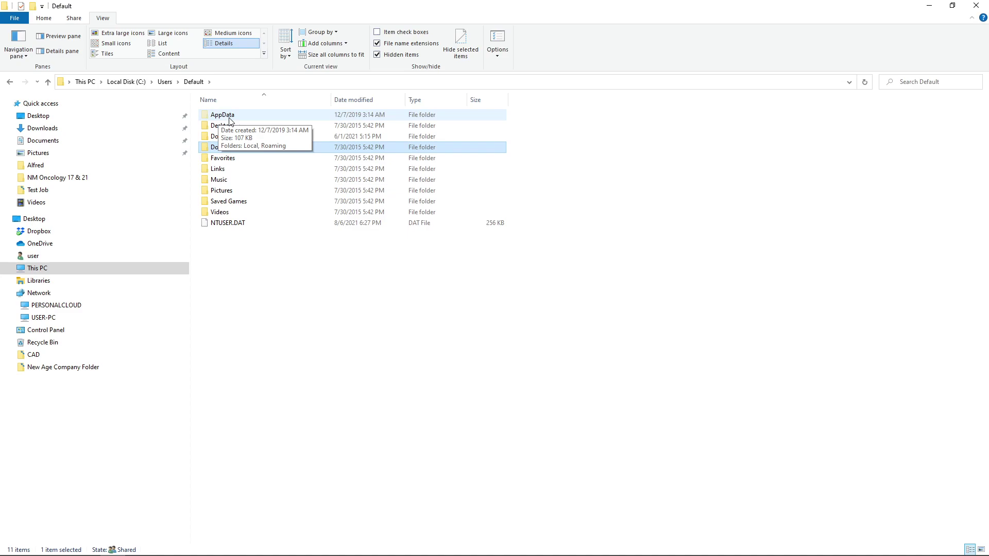
pyautogui.doubleClick(228, 115)
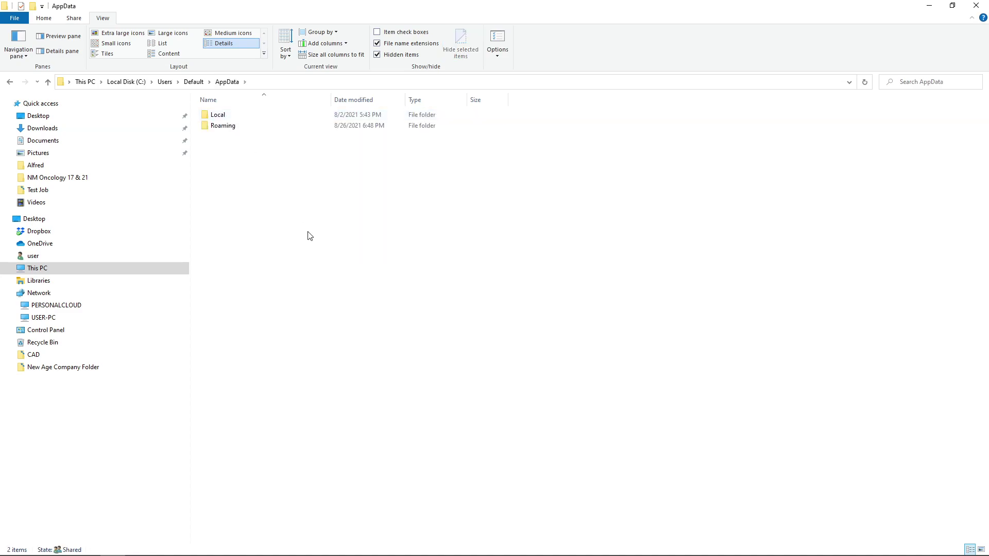
pyautogui.doubleClick(252, 129)
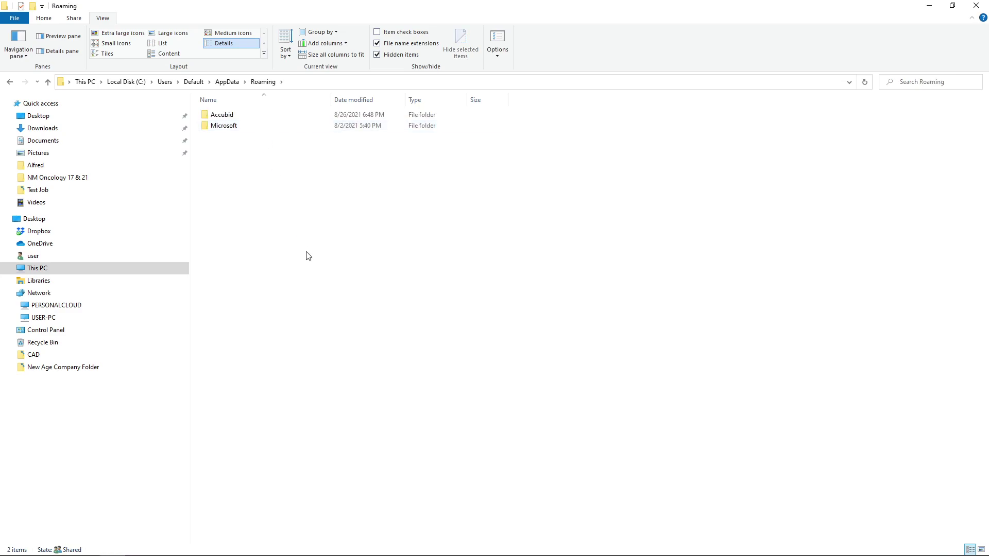
pyautogui.doubleClick(253, 117)
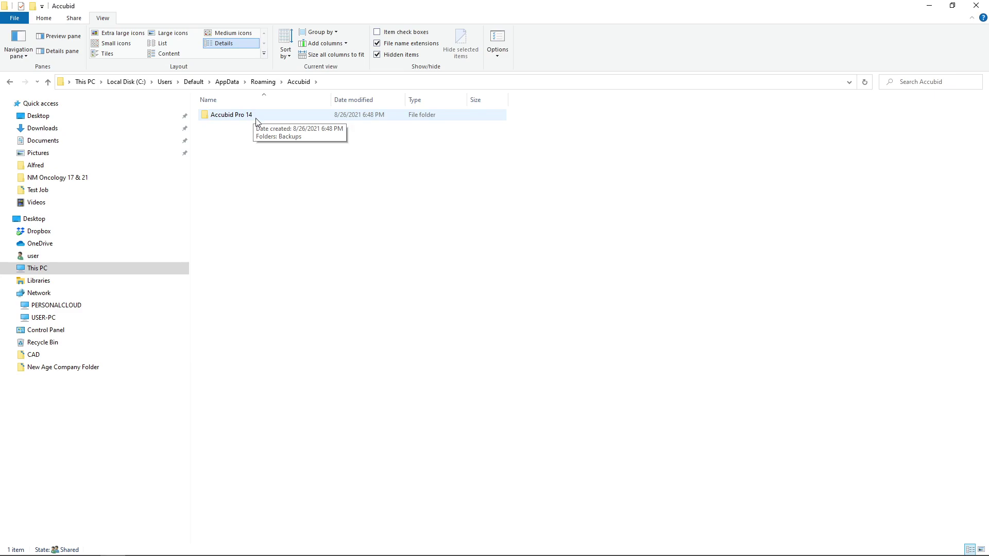
pyautogui.doubleClick(256, 118)
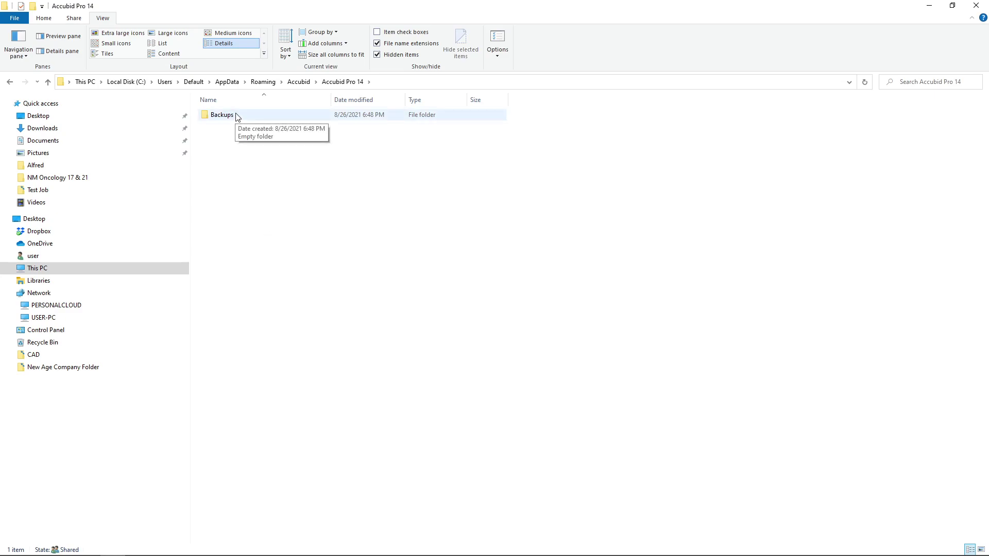
pyautogui.doubleClick(222, 115)
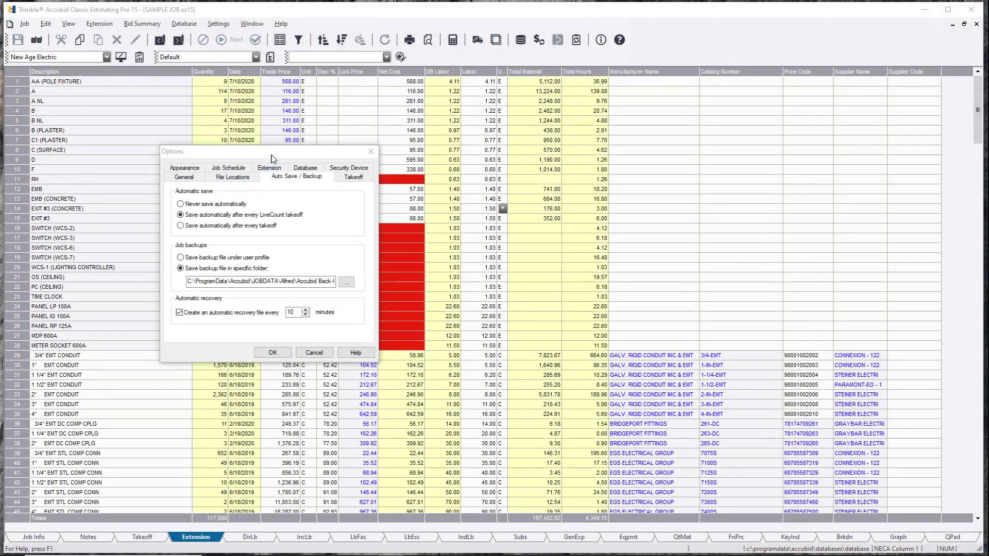
pyautogui.moveTo(272, 159); pyautogui.dragTo(247, 166)
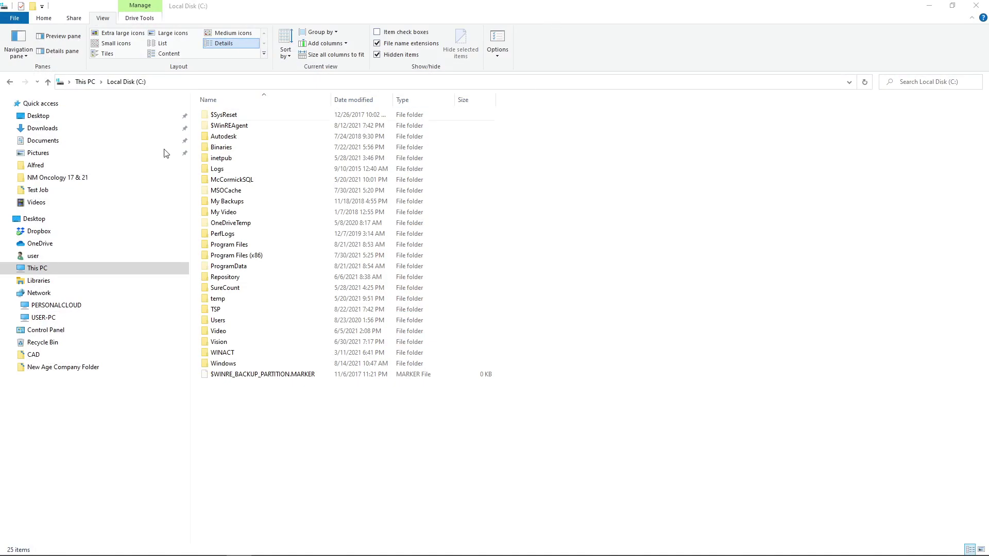
# Browse ProgramData > Accubid > JOBDATA > the user's job folder to Accubid Back-Up Files.
pyautogui.click(276, 311)
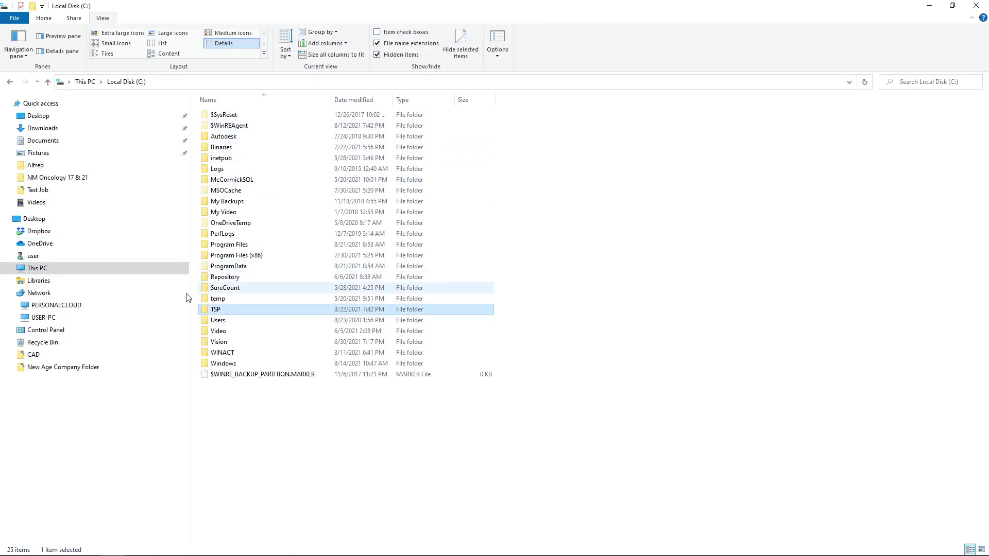
pyautogui.doubleClick(243, 267)
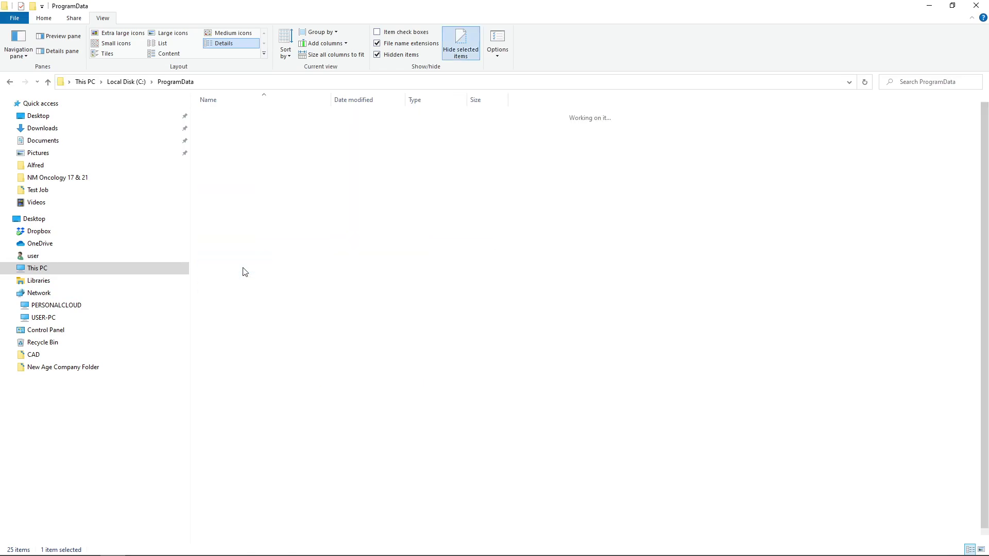
pyautogui.click(10, 82)
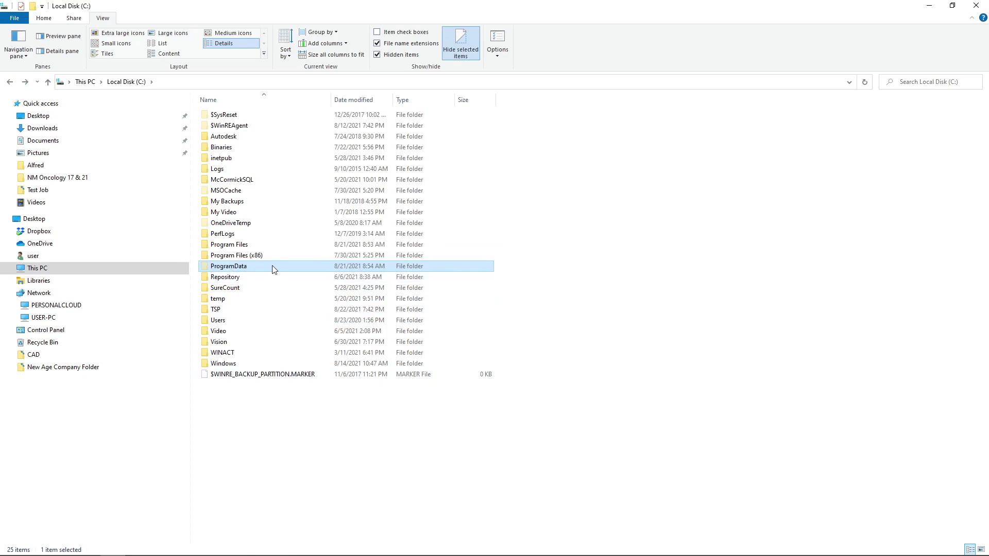
pyautogui.doubleClick(249, 267)
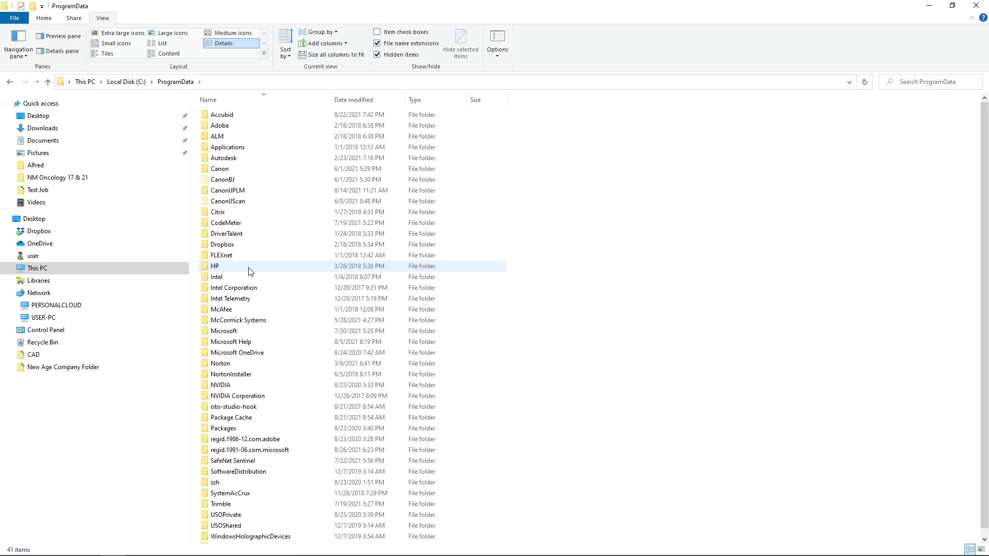
pyautogui.doubleClick(240, 115)
pyautogui.doubleClick(236, 125)
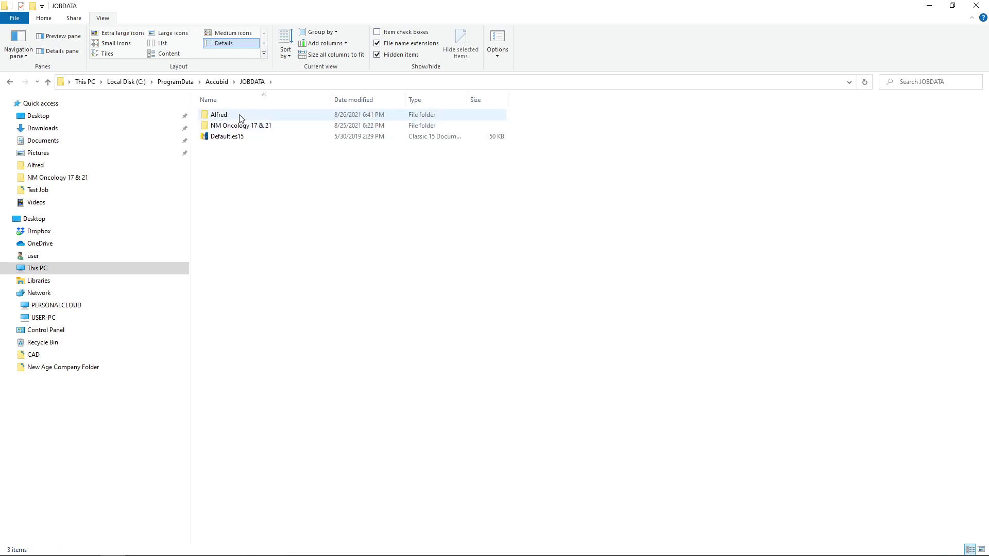
pyautogui.doubleClick(240, 116)
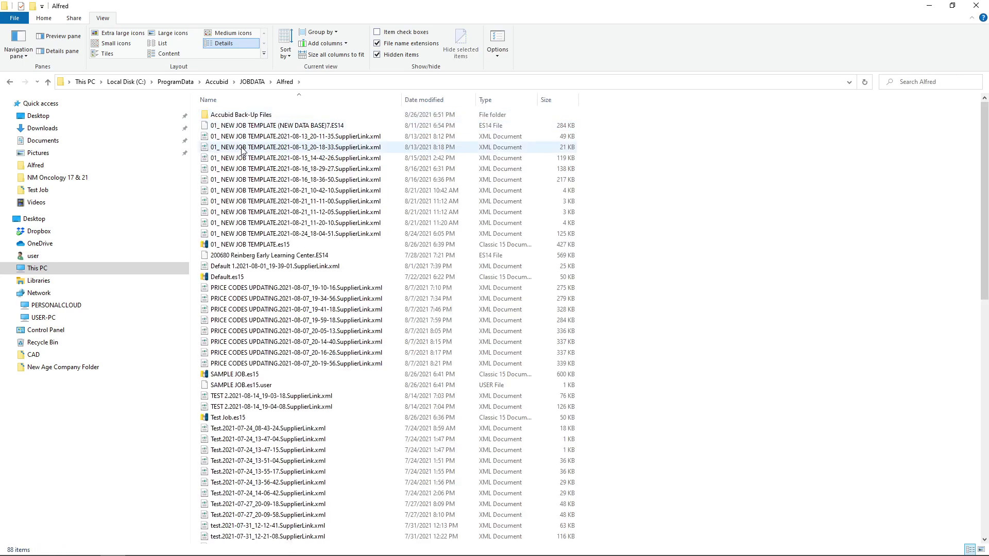
pyautogui.doubleClick(261, 118)
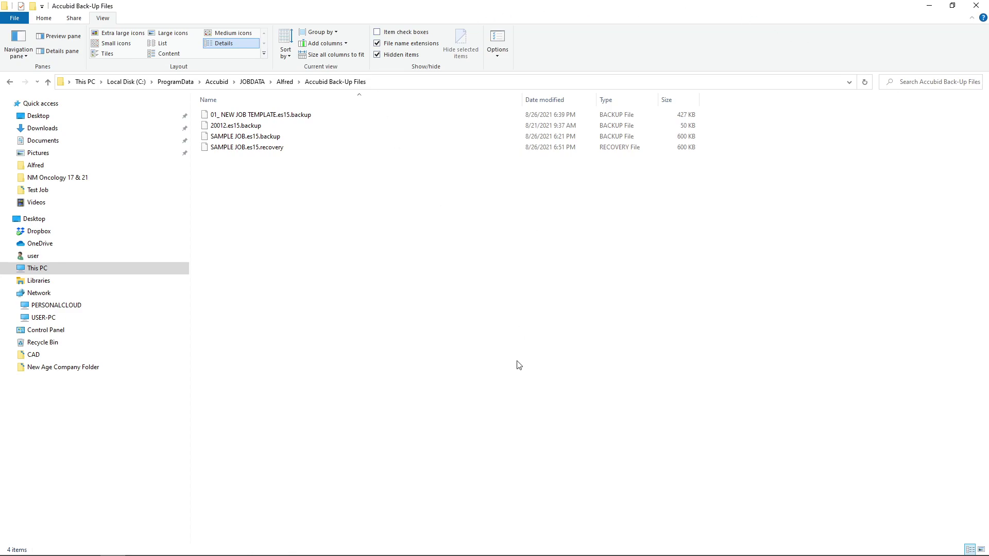
# Copy the 20012.es15.backup file.
pyautogui.click(242, 130)
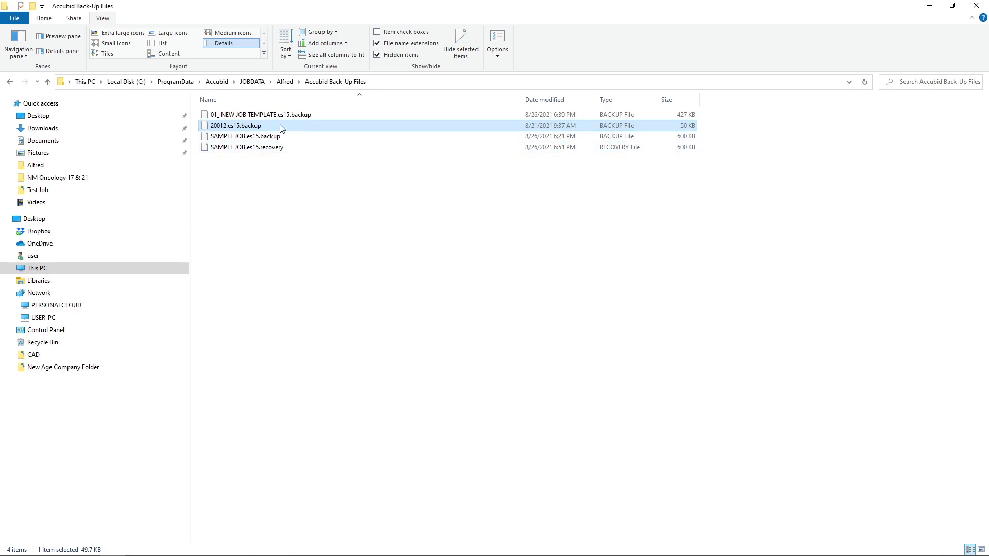
pyautogui.rightClick(260, 125)
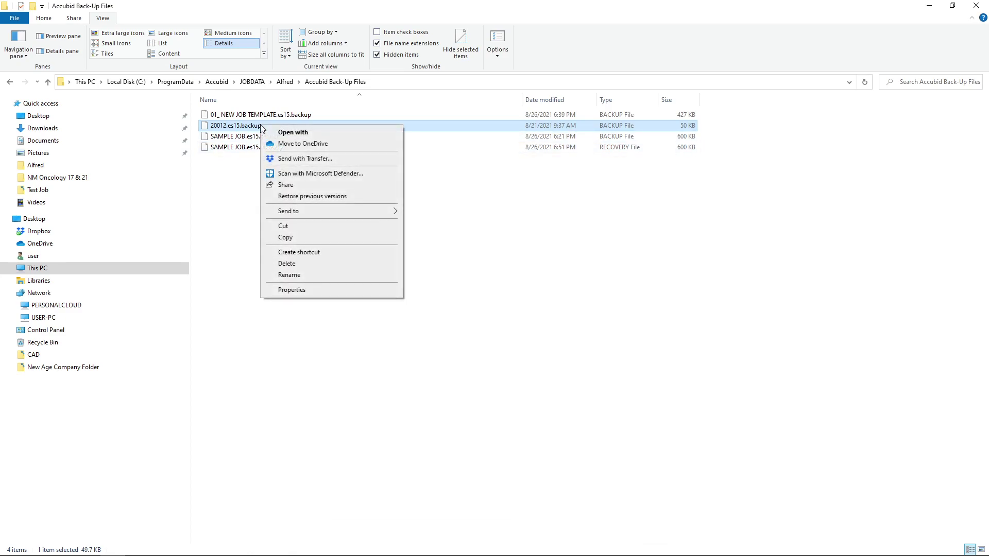
pyautogui.click(308, 238)
pyautogui.click(304, 242)
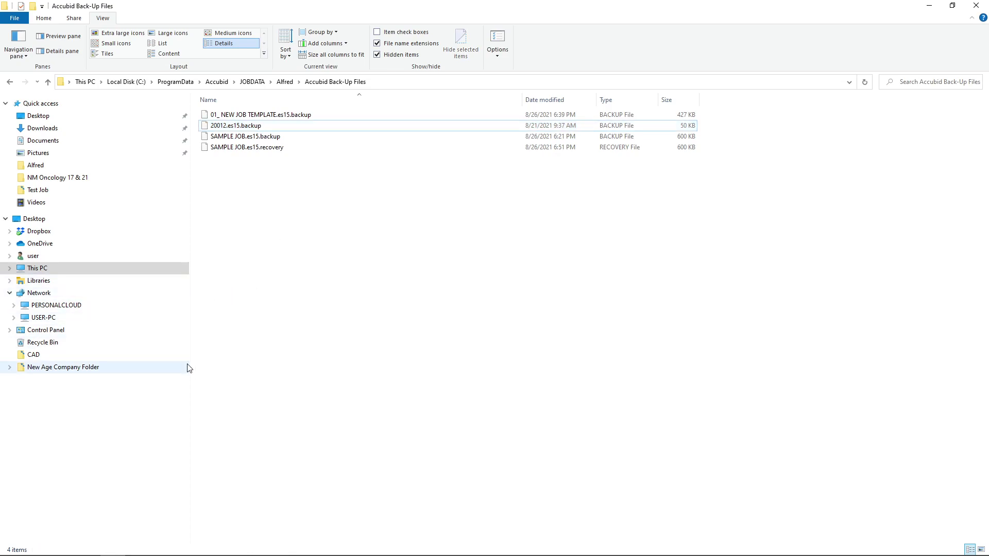
# Paste the backup file into New Age Company Folder\Bids\Bids 2021.
pyautogui.click(95, 368)
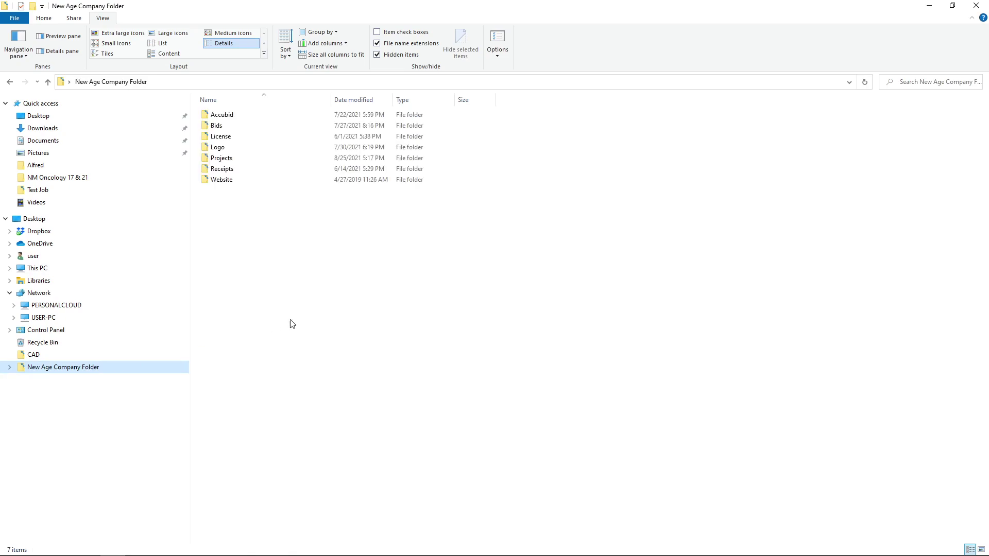
pyautogui.doubleClick(240, 127)
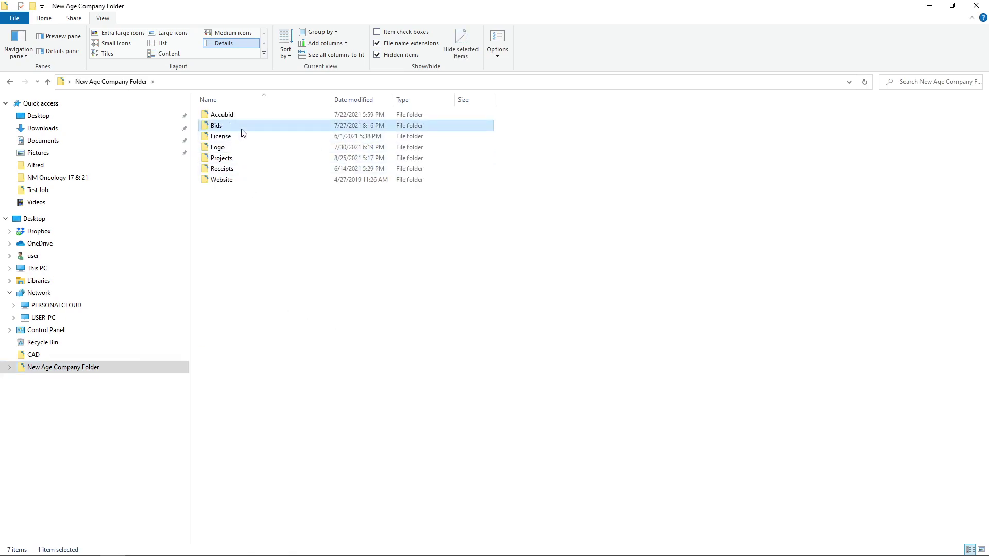
pyautogui.doubleClick(241, 116)
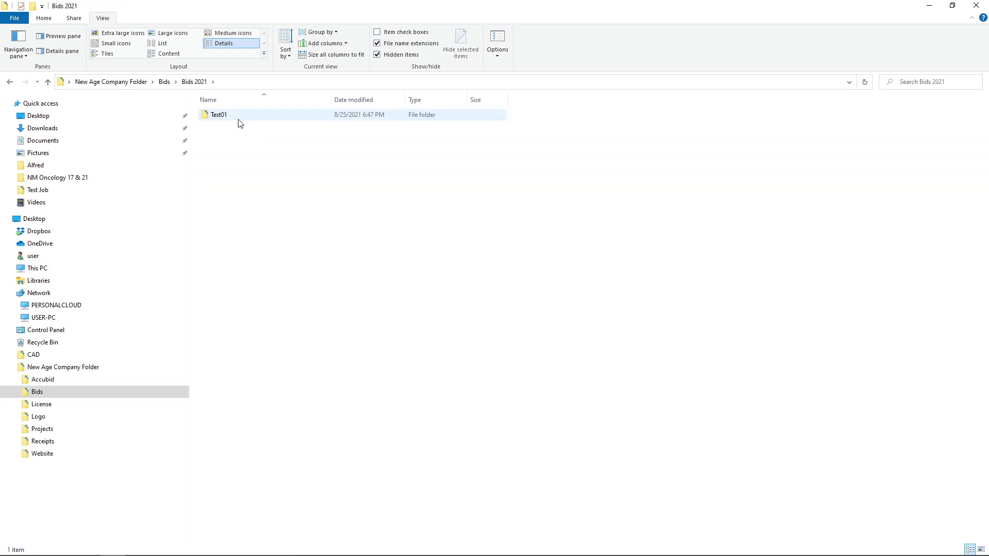
pyautogui.doubleClick(240, 116)
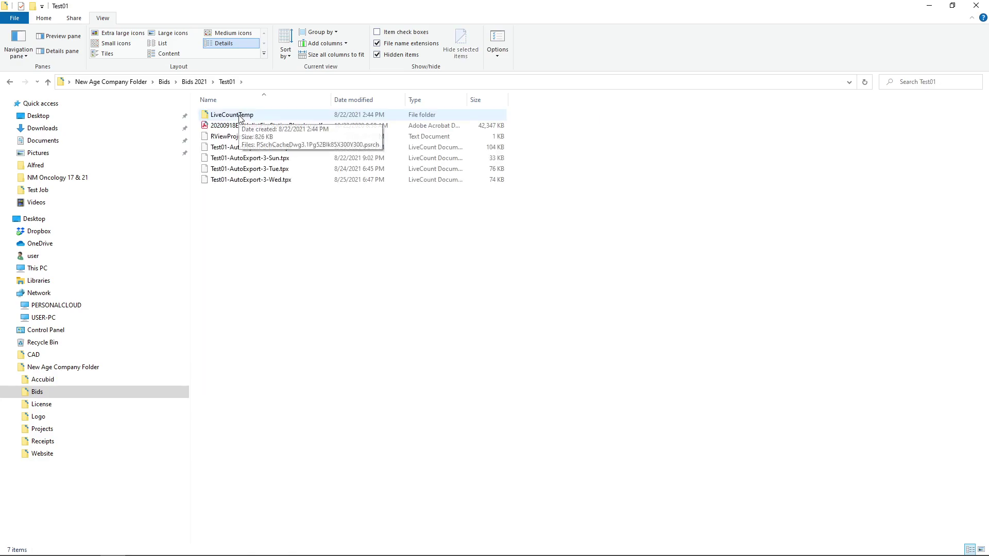
pyautogui.hotkey('alt', 'Left')
pyautogui.click(252, 166)
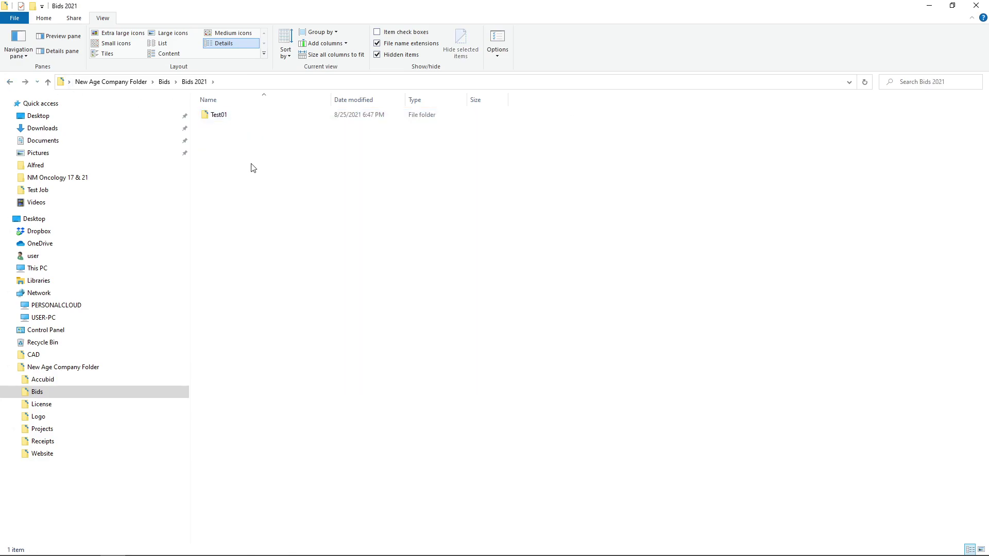
pyautogui.rightClick(252, 161)
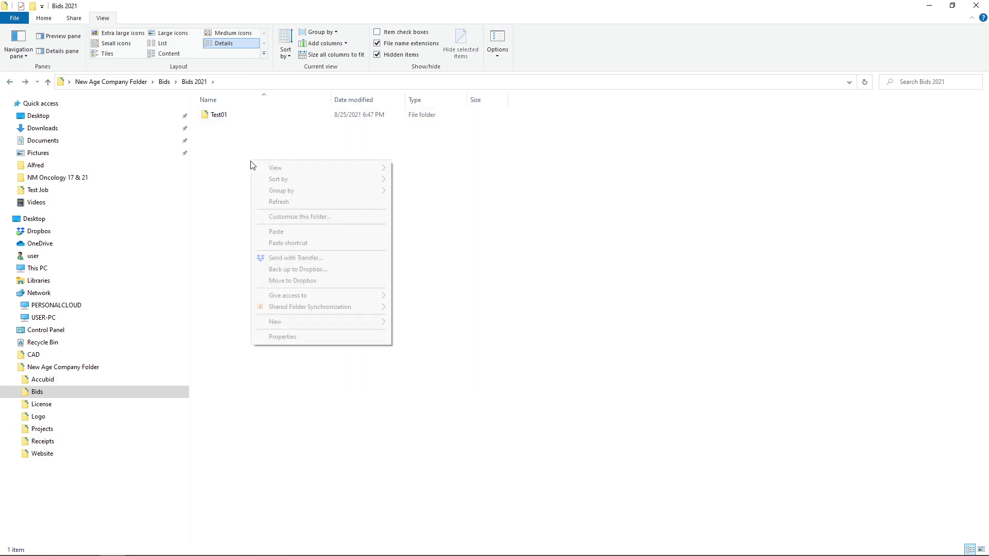
pyautogui.click(301, 232)
pyautogui.click(293, 208)
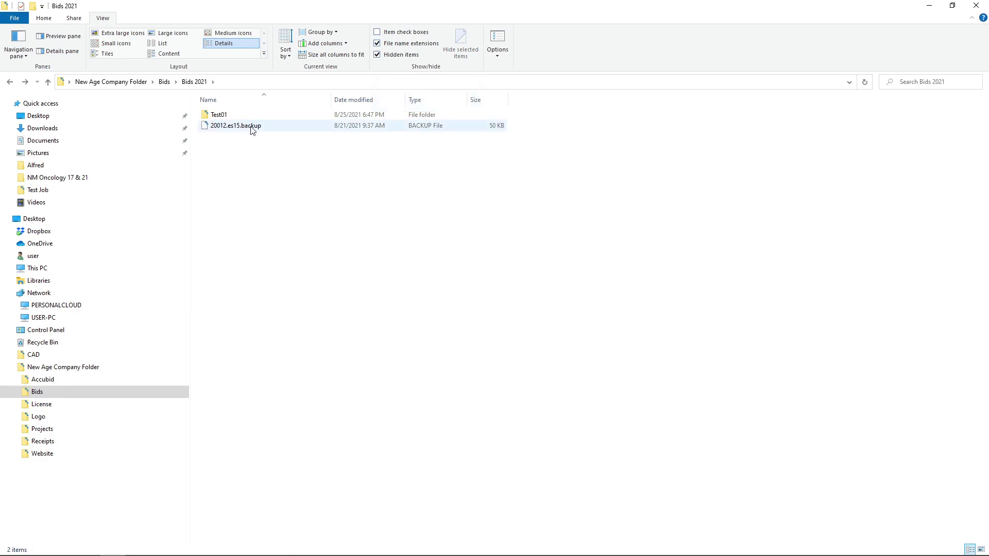
# Begin renaming the pasted 20012.es15.backup, then leave the name unchanged.
pyautogui.click(263, 129)
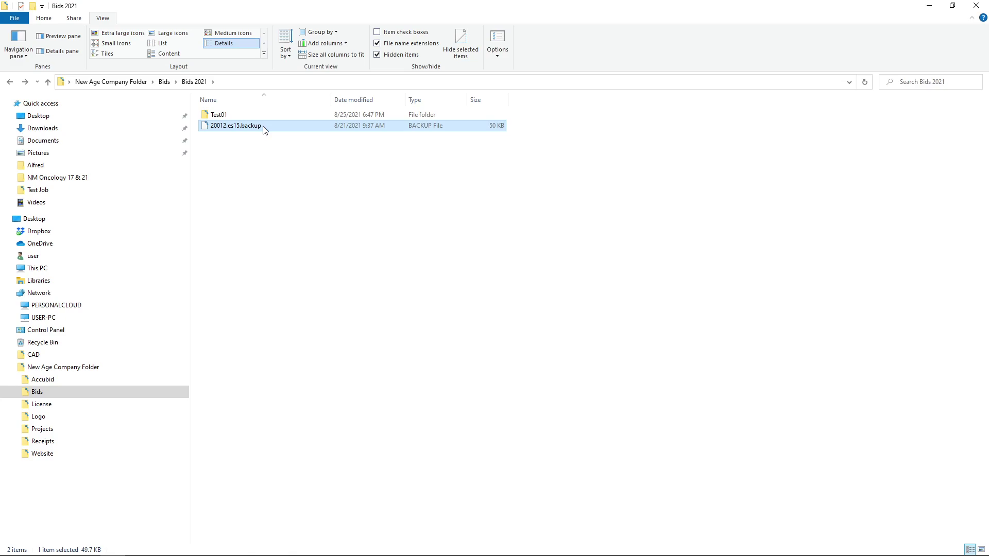
pyautogui.click(263, 129)
pyautogui.click(263, 126)
pyautogui.click(262, 175)
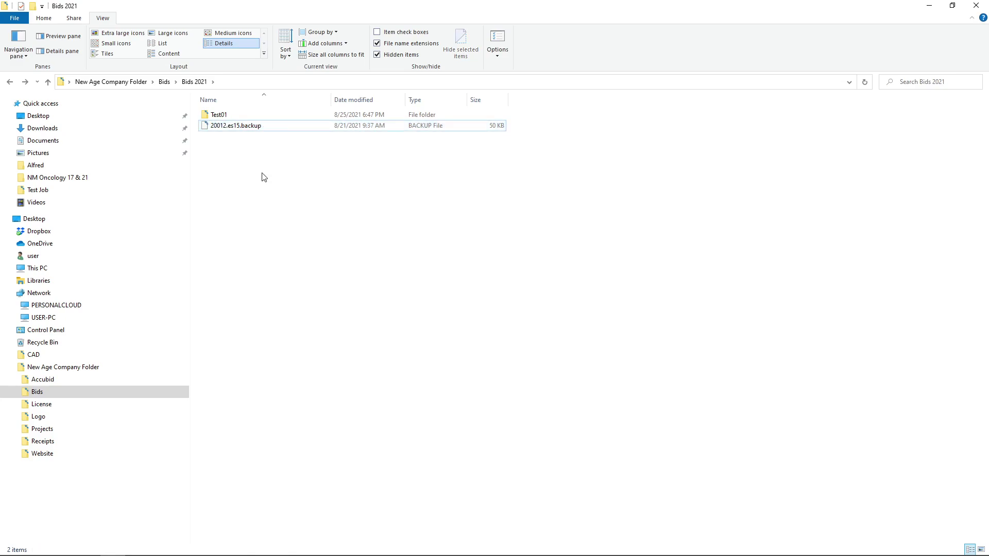
pyautogui.click(256, 129)
# Rename the copy to 20012.es15 by deleting '.backup' and confirming the extension change.
pyautogui.rightClick(257, 129)
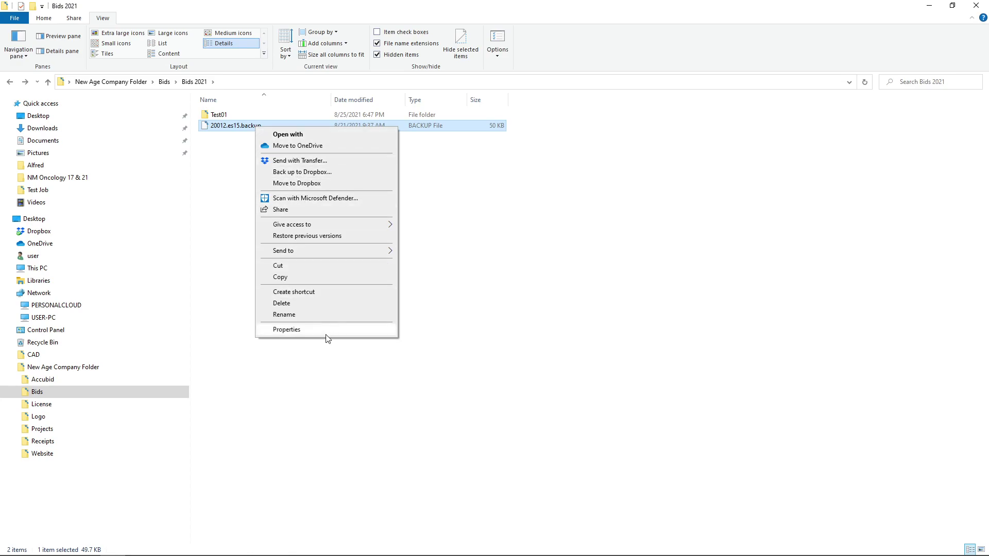
pyautogui.click(323, 315)
pyautogui.click(268, 127)
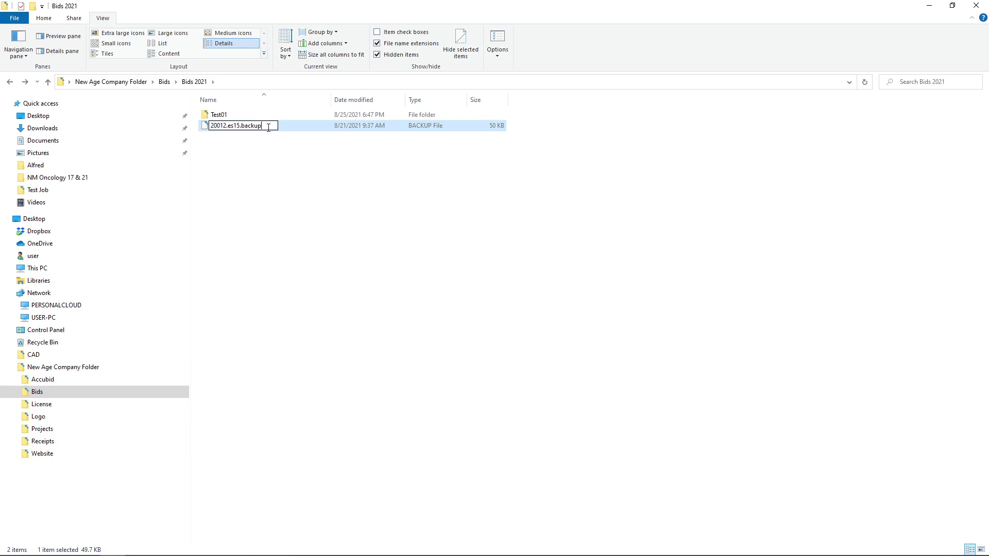
pyautogui.press('BackSpace')
pyautogui.press('BackSpace')
pyautogui.press('BackSpace')
pyautogui.press('BackSpace')
pyautogui.press('BackSpace')
pyautogui.press('BackSpace')
pyautogui.press('BackSpace')
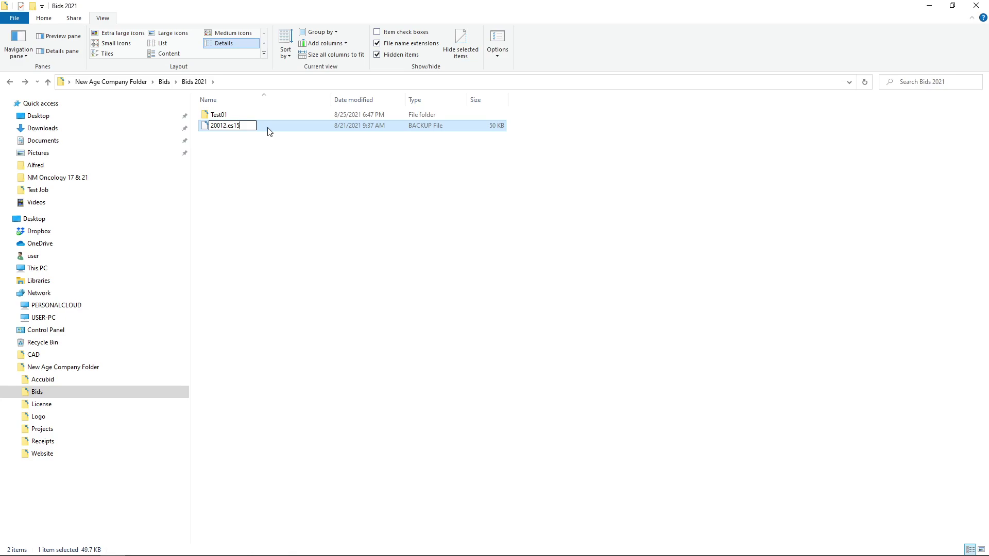
pyautogui.press('Return')
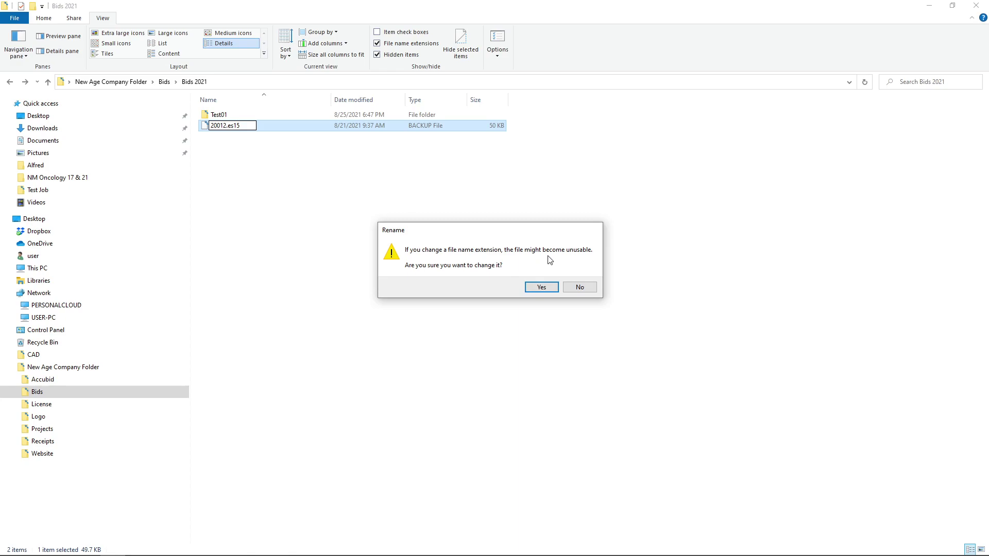
pyautogui.click(541, 287)
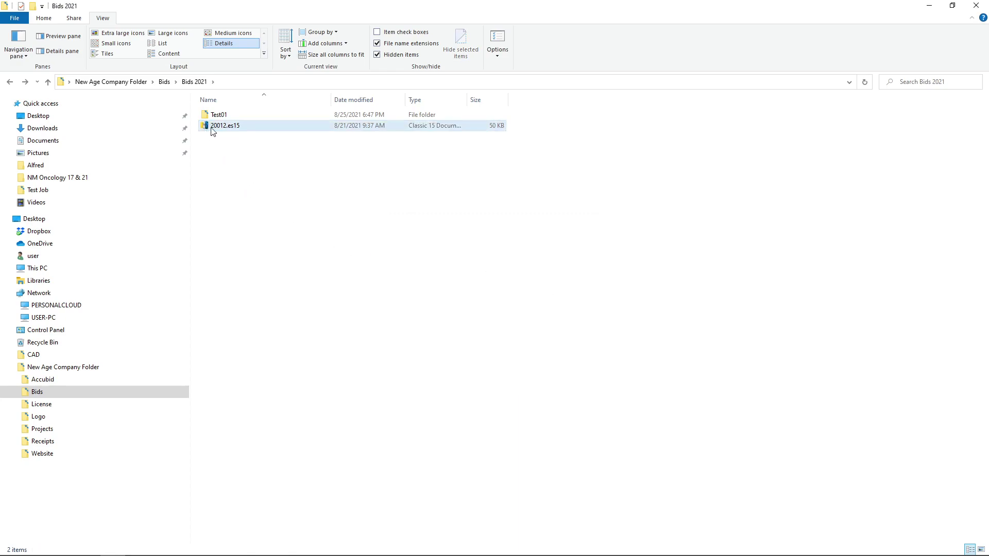
pyautogui.click(246, 130)
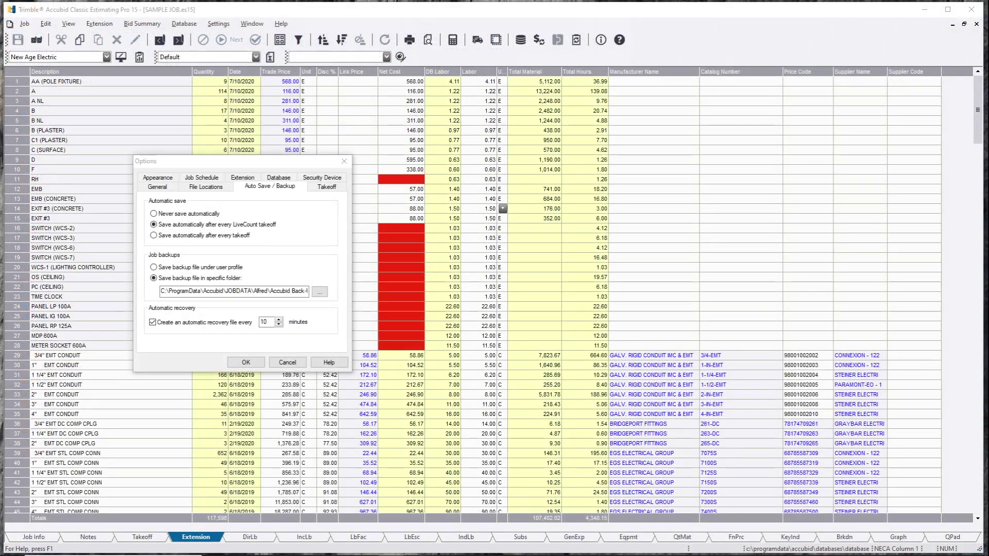
# Shift Accubid's Auto Save / Backup options window slightly left to view the backup folder setting.
pyautogui.moveTo(281, 164); pyautogui.dragTo(267, 162)
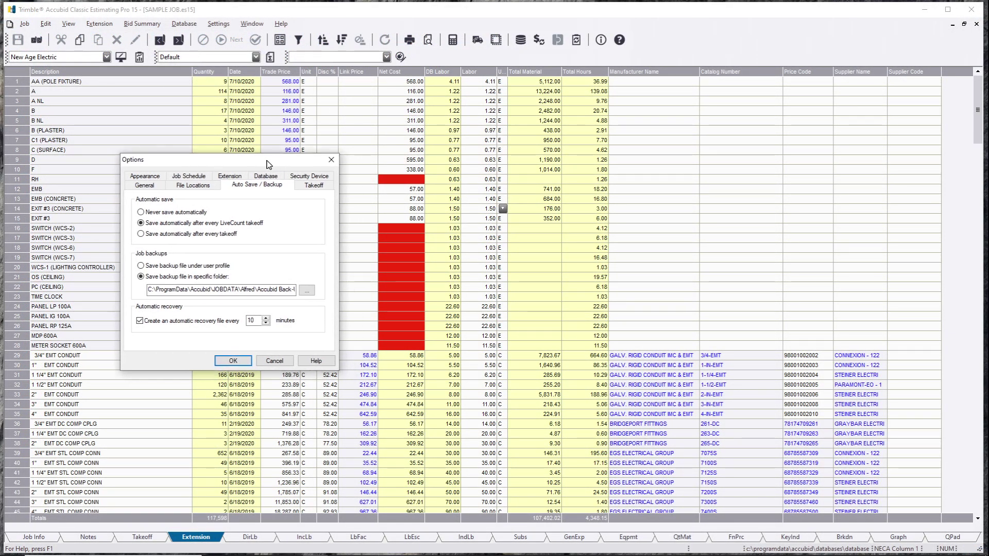